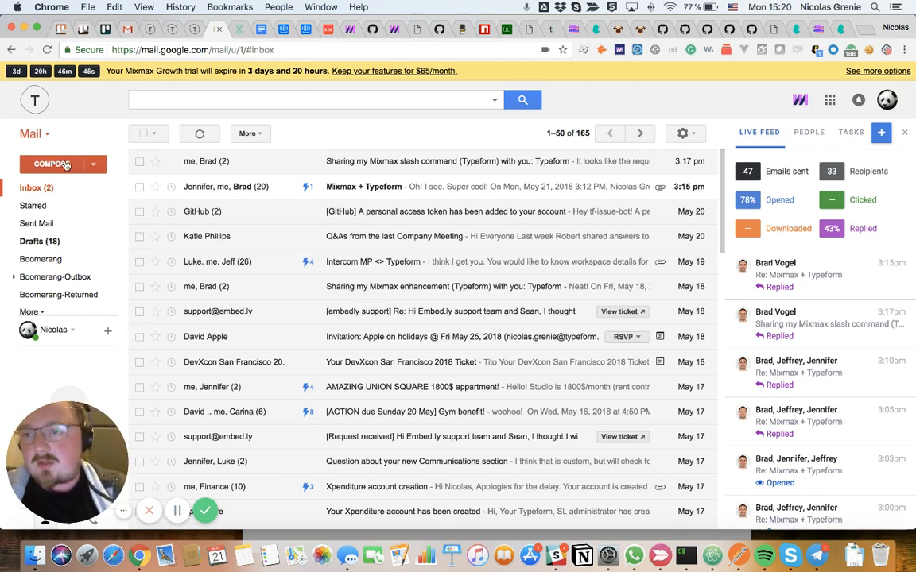
- Start a new email, check its tracking options and place the cursor in the message body
{"action": "left_click", "coordinate": [66, 164]}
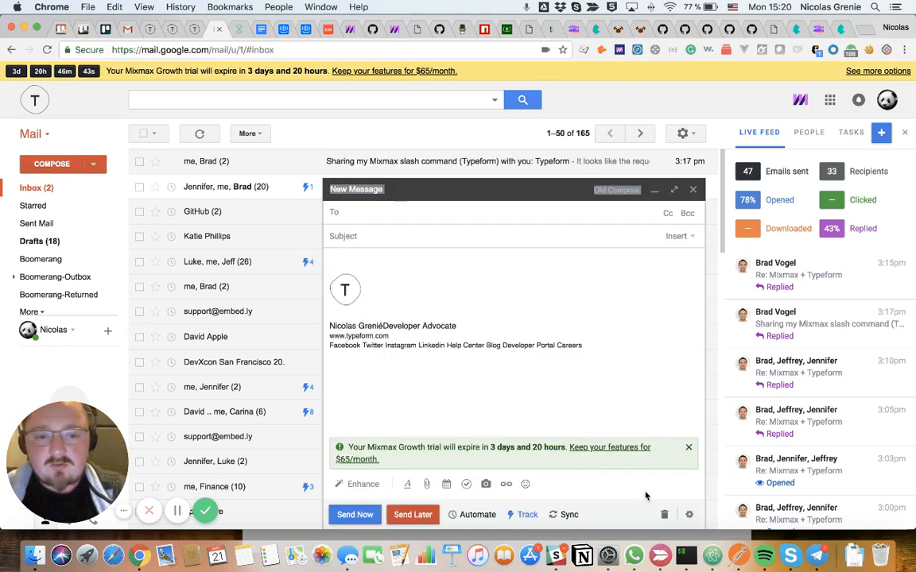
{"action": "mouse_move", "coordinate": [527, 516]}
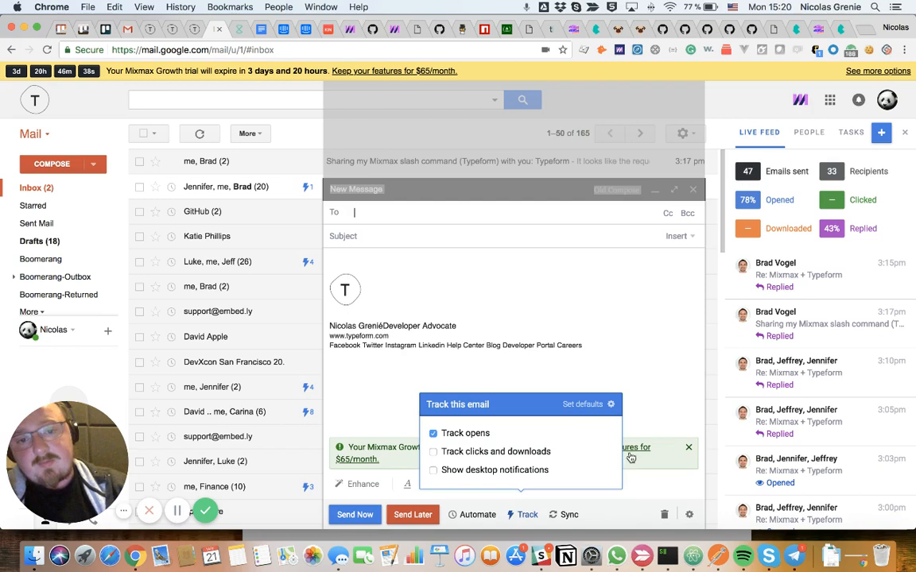
{"action": "left_click", "coordinate": [437, 263]}
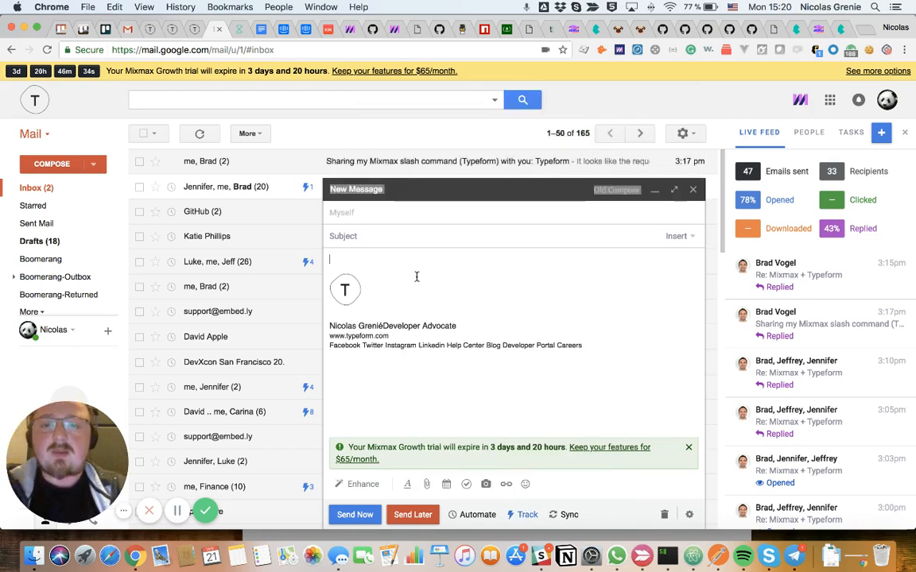
- Search Giphy for "barcelona" and insert the GIF of the smiling football player into the email body
{"action": "left_click", "coordinate": [356, 484]}
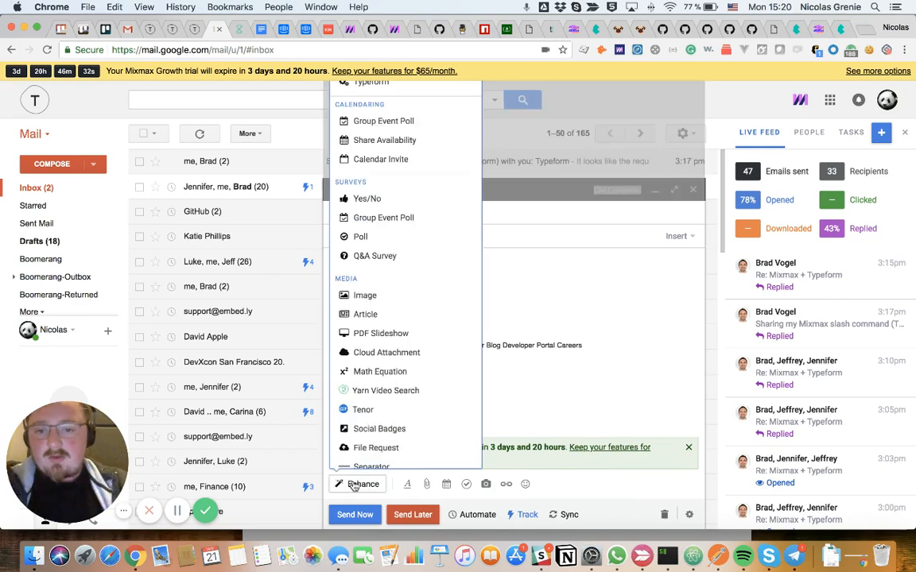
{"action": "scroll", "coordinate": [411, 286], "scroll_direction": "down", "scroll_amount": 5}
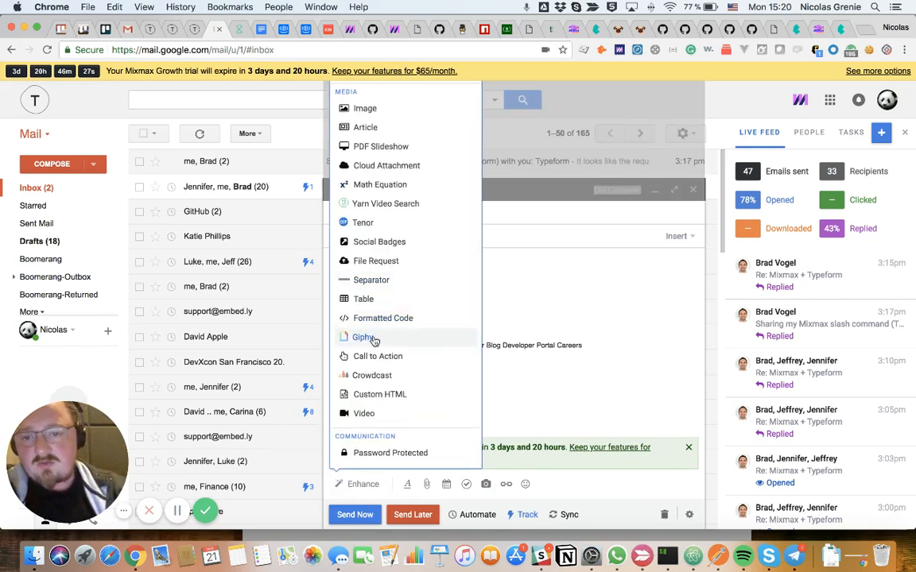
{"action": "left_click", "coordinate": [364, 337]}
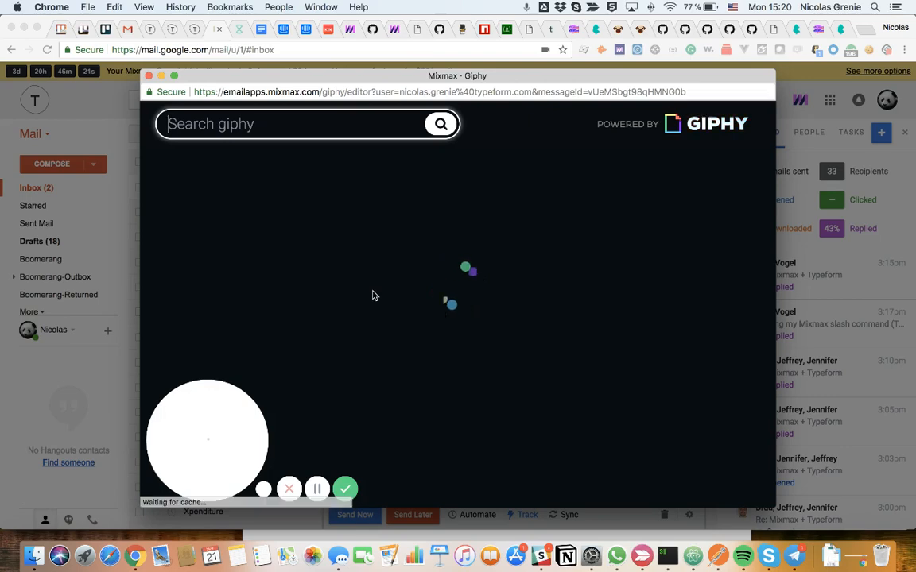
{"action": "type", "text": "barcelona"}
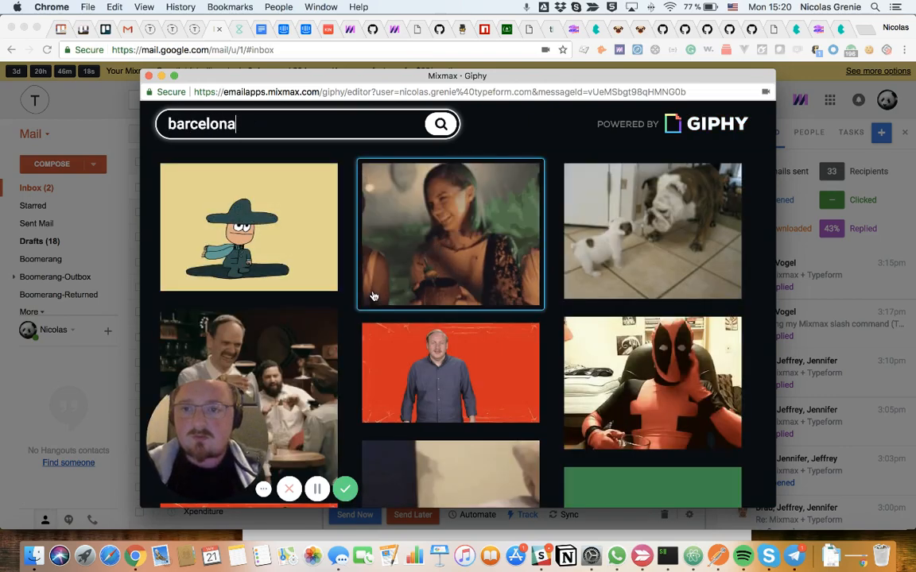
{"action": "left_click", "coordinate": [445, 284]}
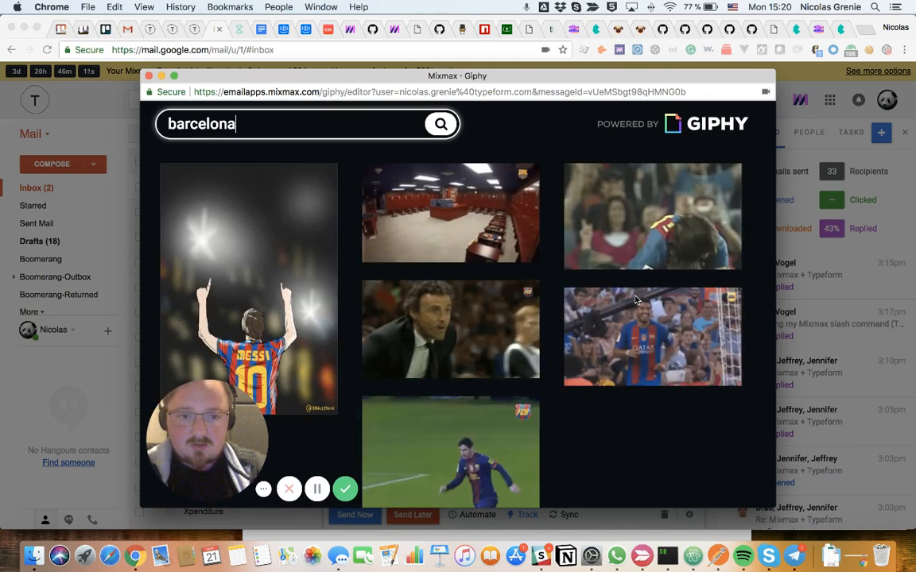
{"action": "left_click", "coordinate": [631, 305]}
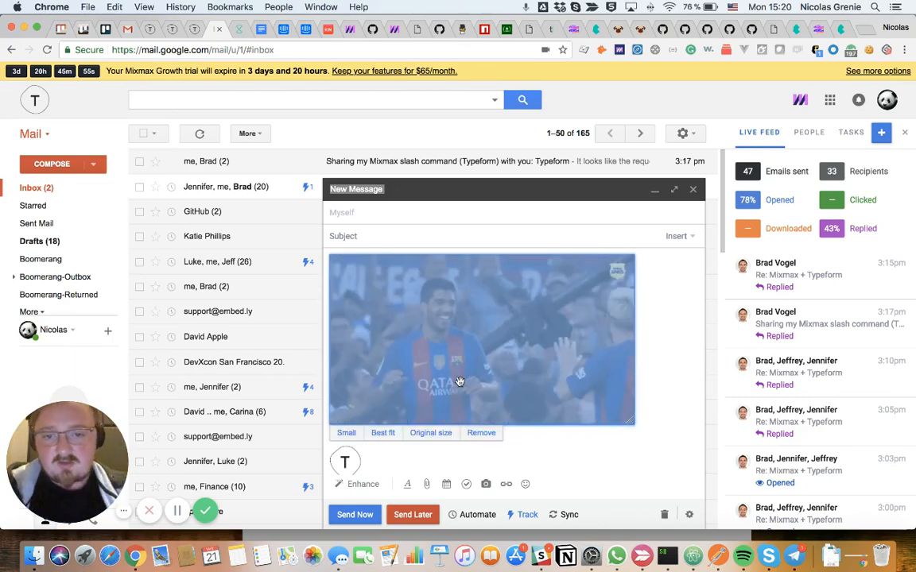
- Remove the inserted GIF and the leftover empty line from the email body
{"action": "left_click", "coordinate": [498, 435]}
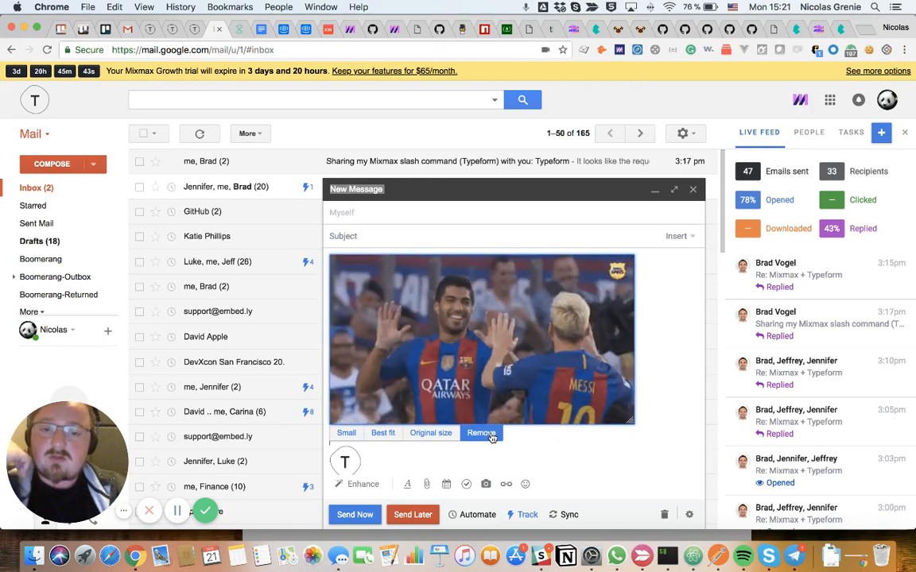
{"action": "left_click", "coordinate": [491, 435]}
{"action": "left_click_drag", "start_coordinate": [407, 257], "coordinate": [318, 257]}
{"action": "key", "text": "BackSpace"}
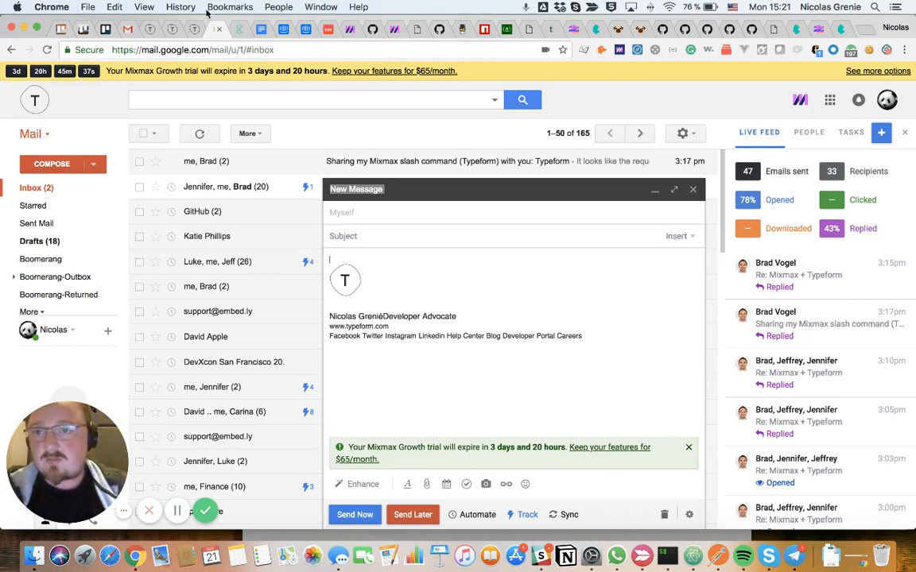
- Copy the web address of the contact typeform with the panda picture and preview its opening questions
{"action": "left_click", "coordinate": [191, 29]}
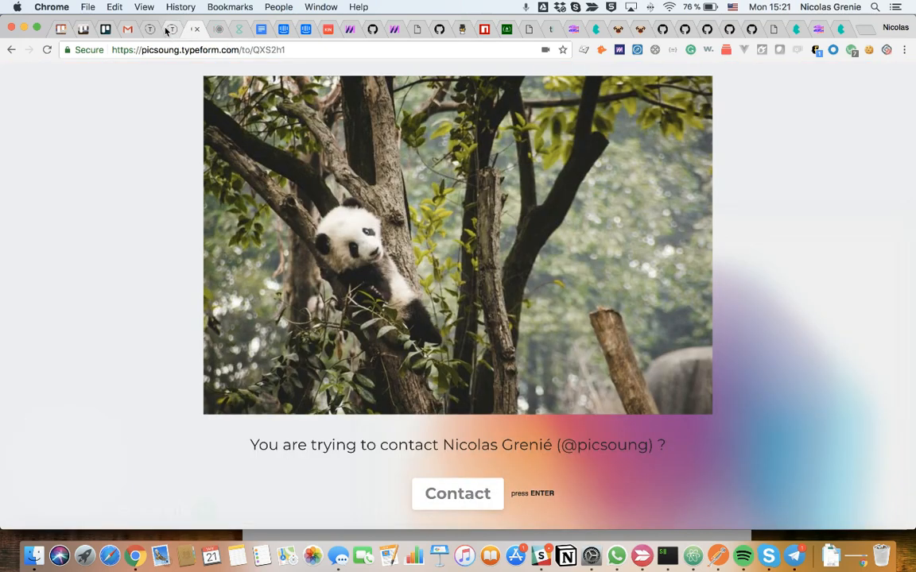
{"action": "left_click", "coordinate": [186, 49]}
{"action": "key", "text": "super+c"}
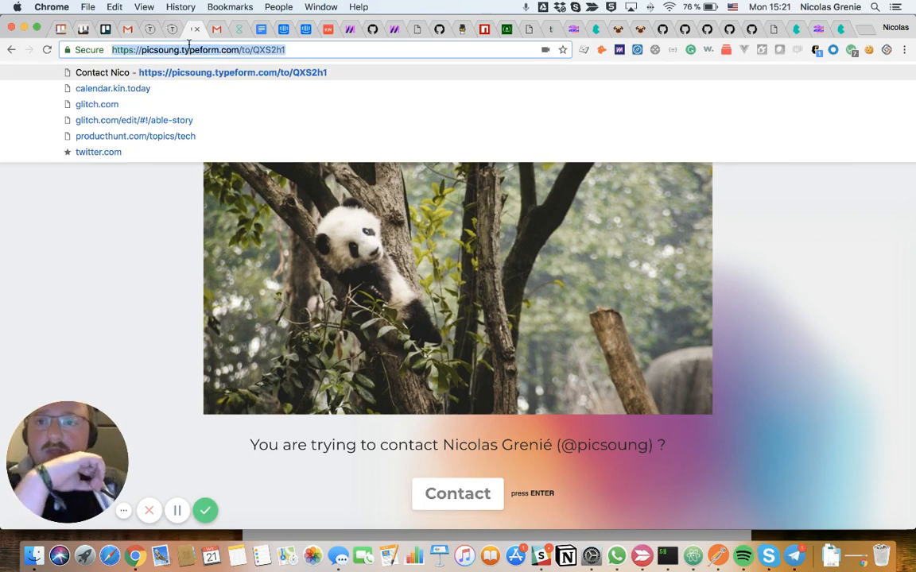
{"action": "left_click", "coordinate": [469, 493]}
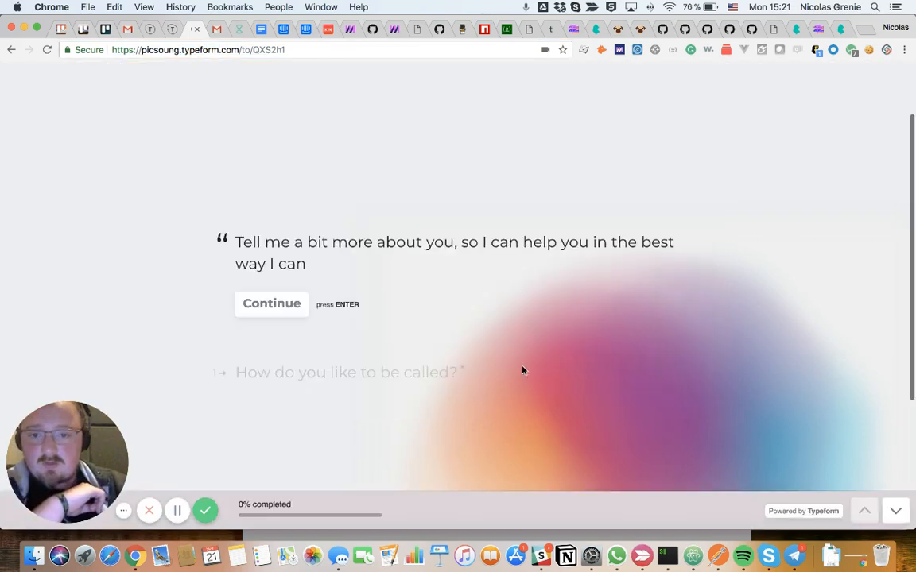
{"action": "left_click", "coordinate": [272, 306]}
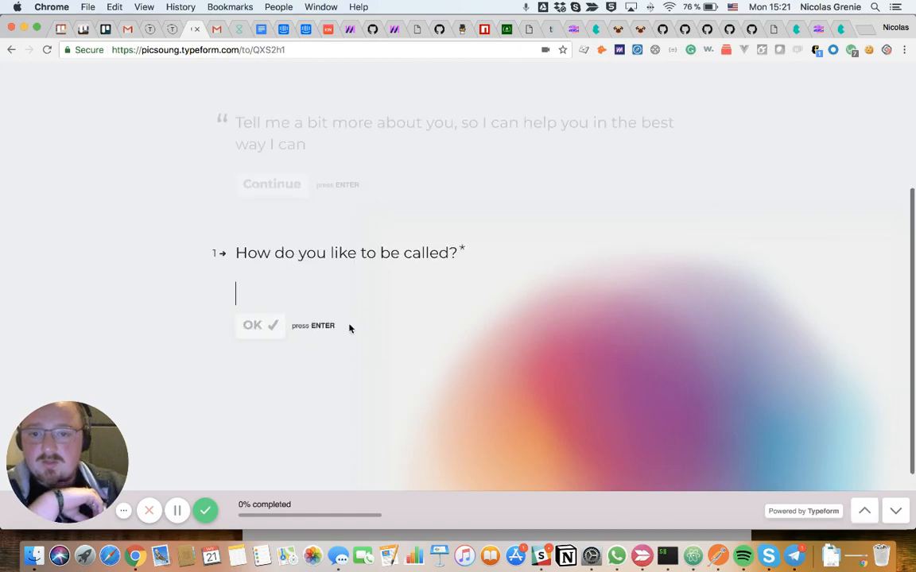
{"action": "scroll", "coordinate": [349, 343], "scroll_direction": "up", "scroll_amount": 2}
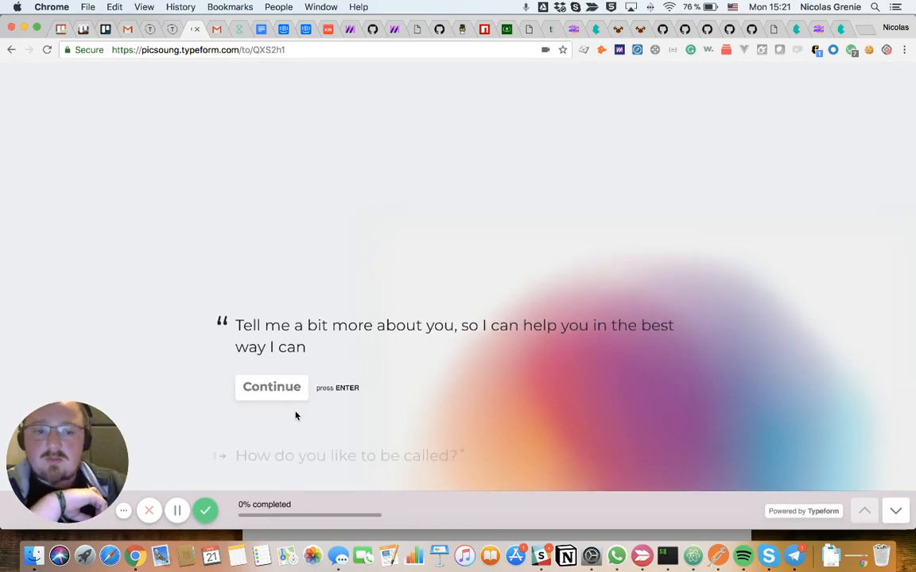
- Return to the email draft and paste the contact form's link into the body as a preview card
{"action": "left_click", "coordinate": [217, 30]}
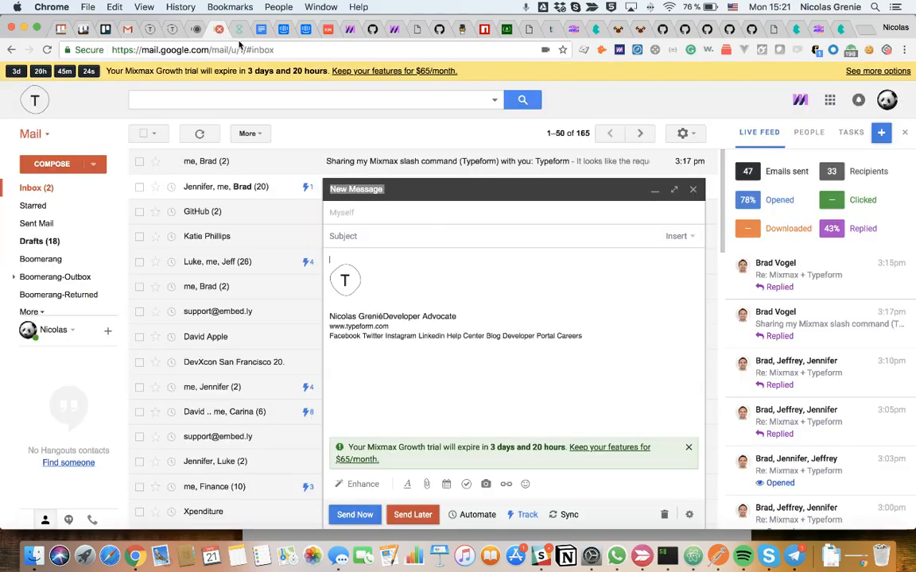
{"action": "left_click", "coordinate": [428, 255]}
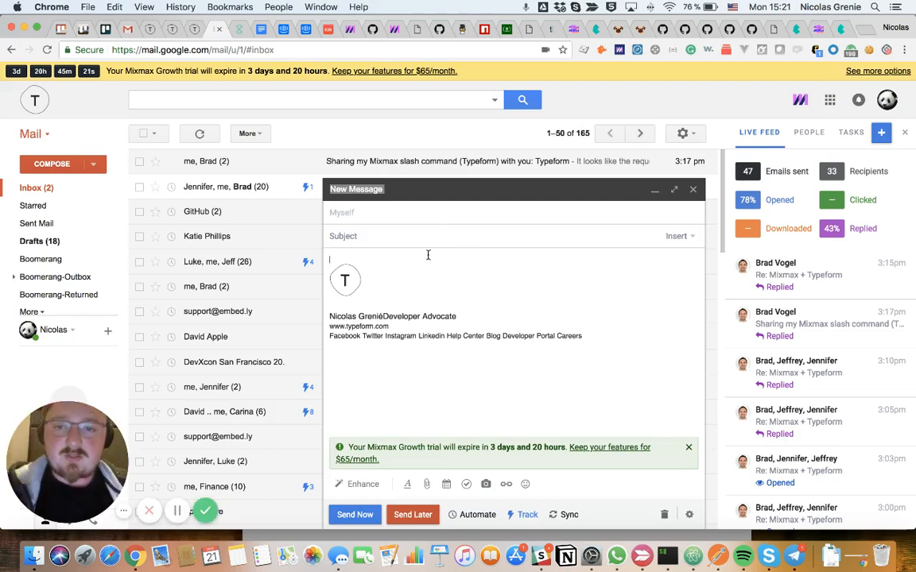
{"action": "key", "text": "Return"}
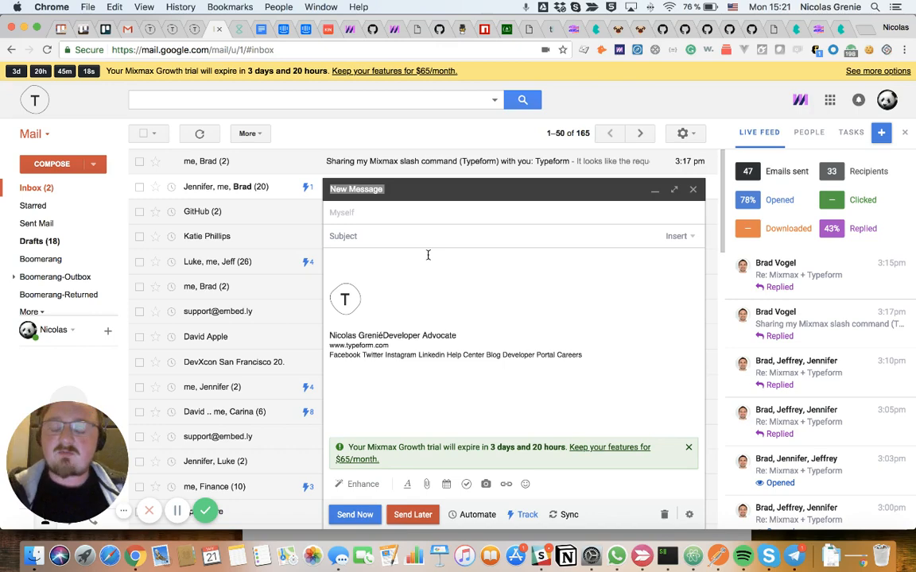
{"action": "key", "text": "super+v"}
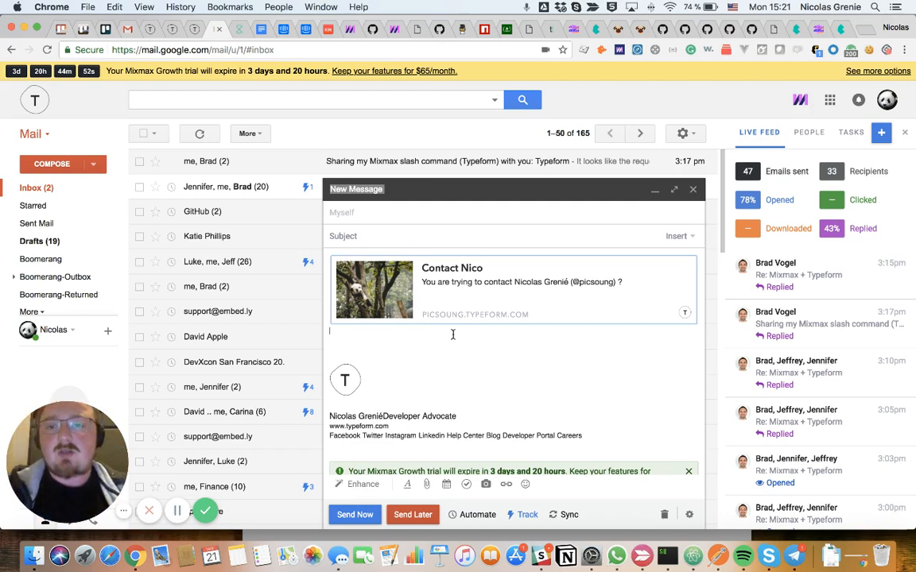
- Copy the link of the Event feedback (Walla walla) typeform and paste it into the email below the contact card
{"action": "left_click", "coordinate": [174, 30]}
{"action": "scroll", "coordinate": [318, 199], "scroll_direction": "up", "scroll_amount": 3}
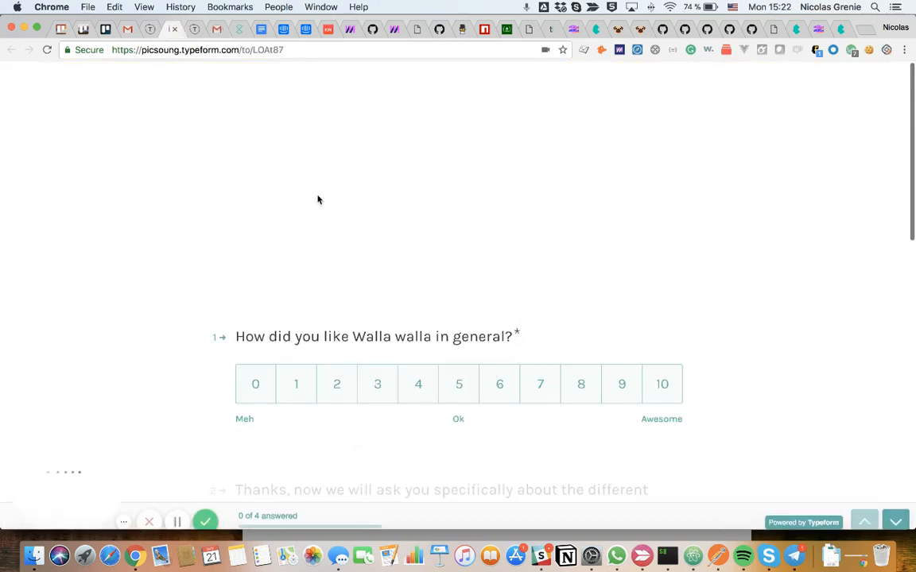
{"action": "left_click", "coordinate": [280, 50]}
{"action": "key", "text": "super+c"}
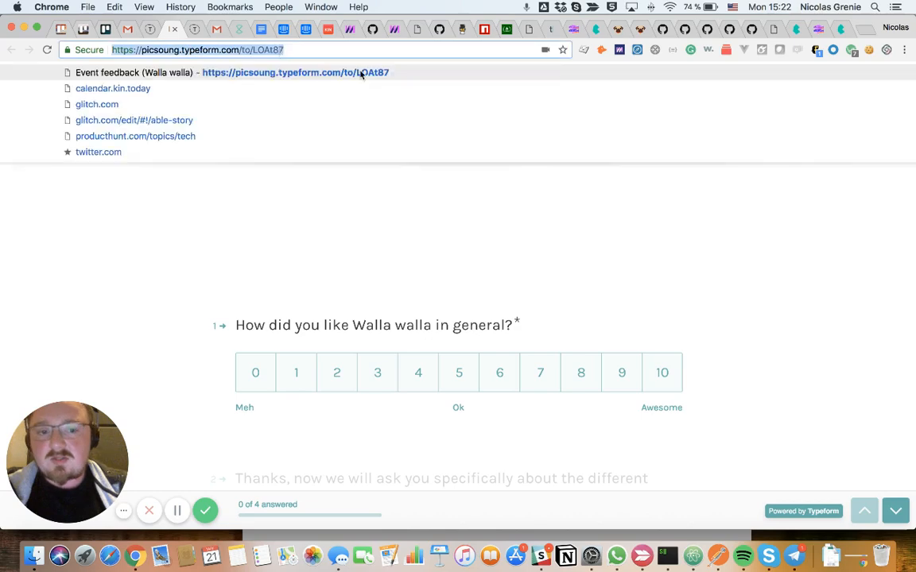
{"action": "left_click", "coordinate": [216, 30]}
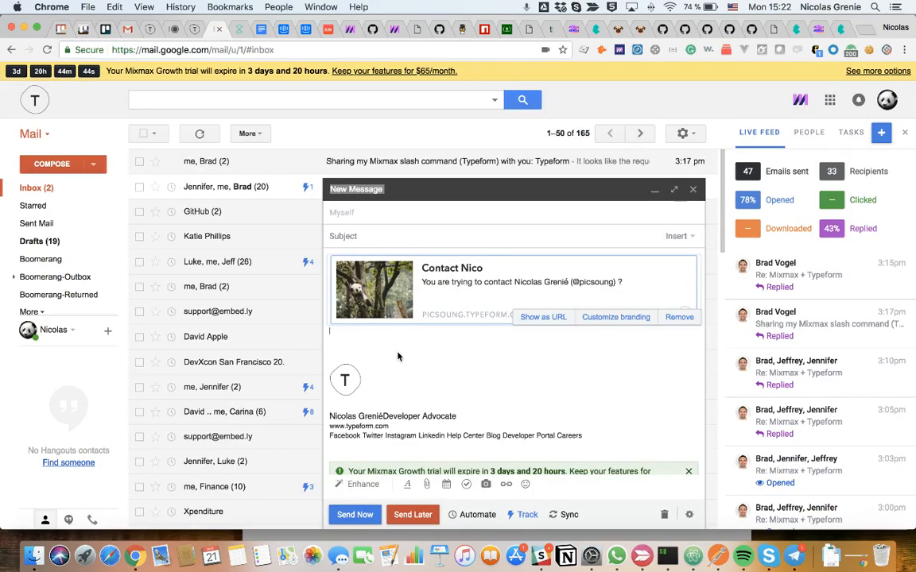
{"action": "key", "text": "super+v"}
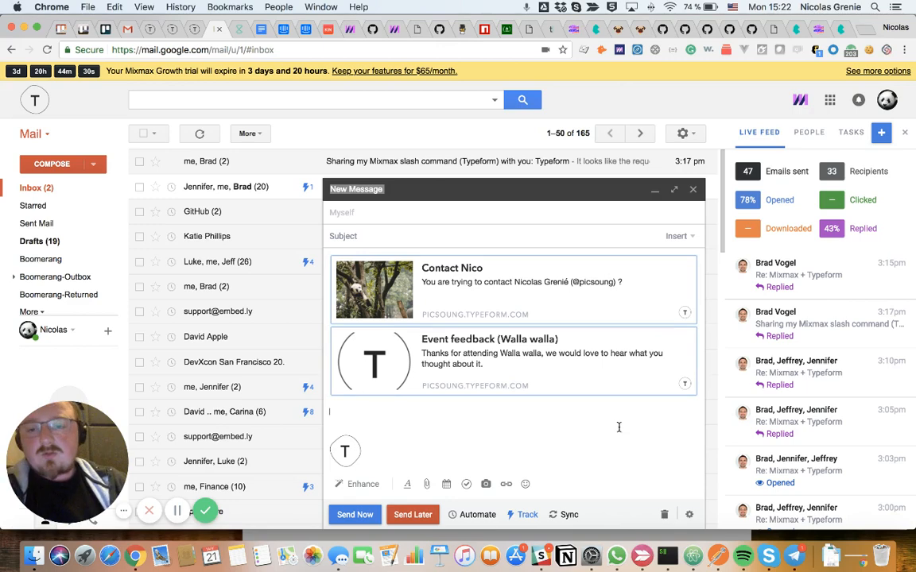
- Open the Typeform enhancement for the email draft to choose a form
{"action": "left_click", "coordinate": [367, 485]}
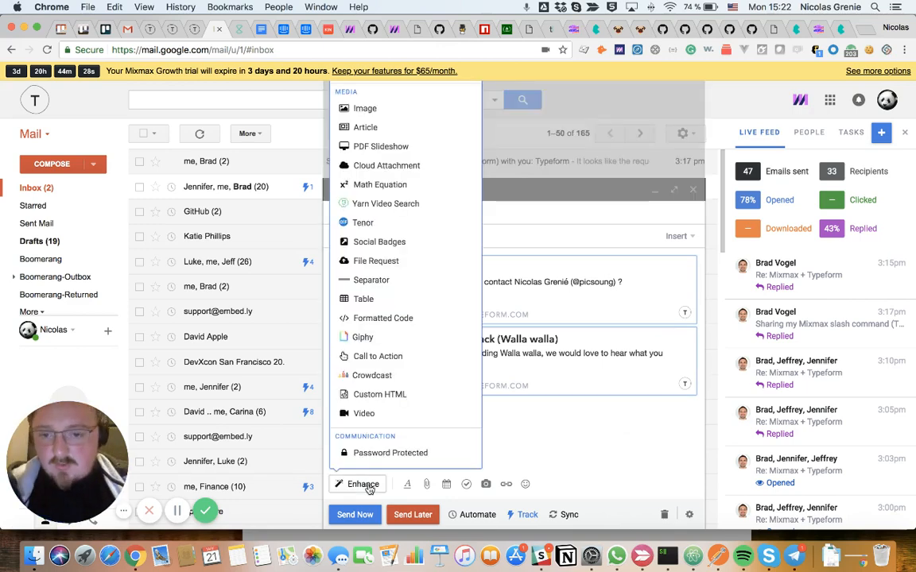
{"action": "scroll", "coordinate": [405, 390], "scroll_direction": "up", "scroll_amount": 2}
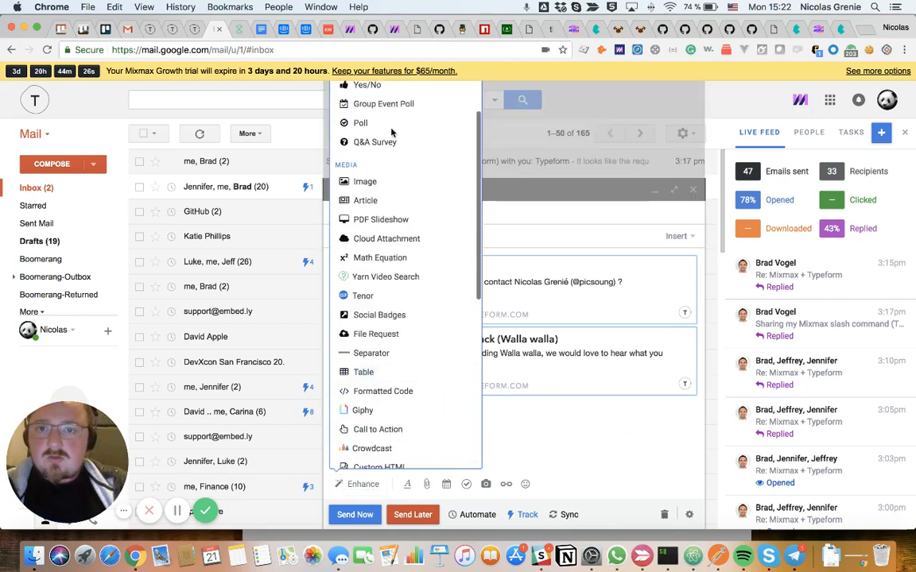
{"action": "left_click", "coordinate": [399, 147]}
{"action": "left_click", "coordinate": [359, 485]}
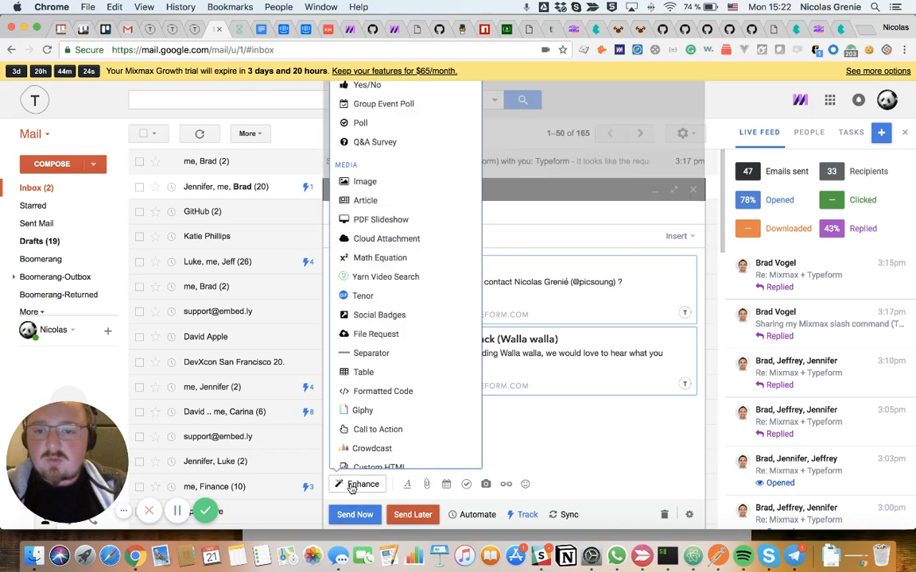
{"action": "scroll", "coordinate": [388, 341], "scroll_direction": "up", "scroll_amount": 3}
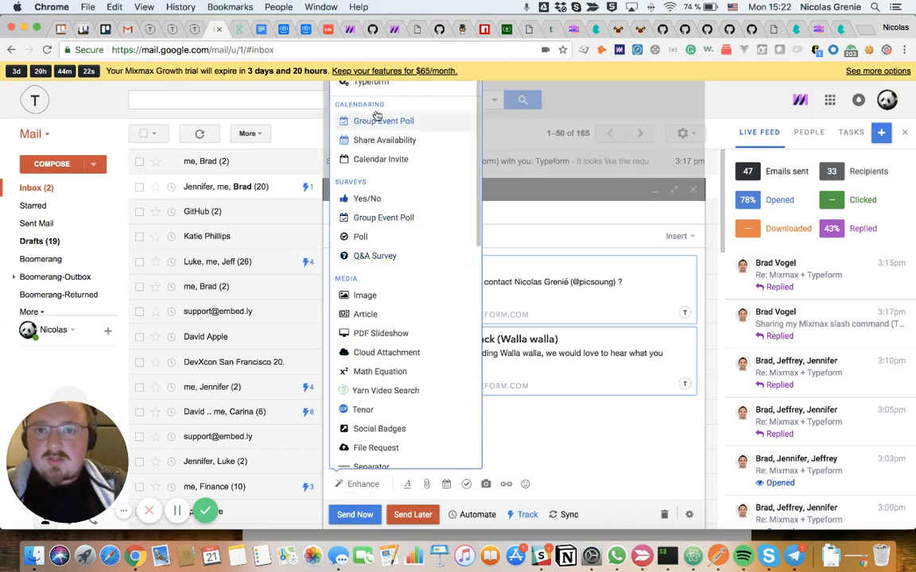
{"action": "left_click", "coordinate": [370, 91]}
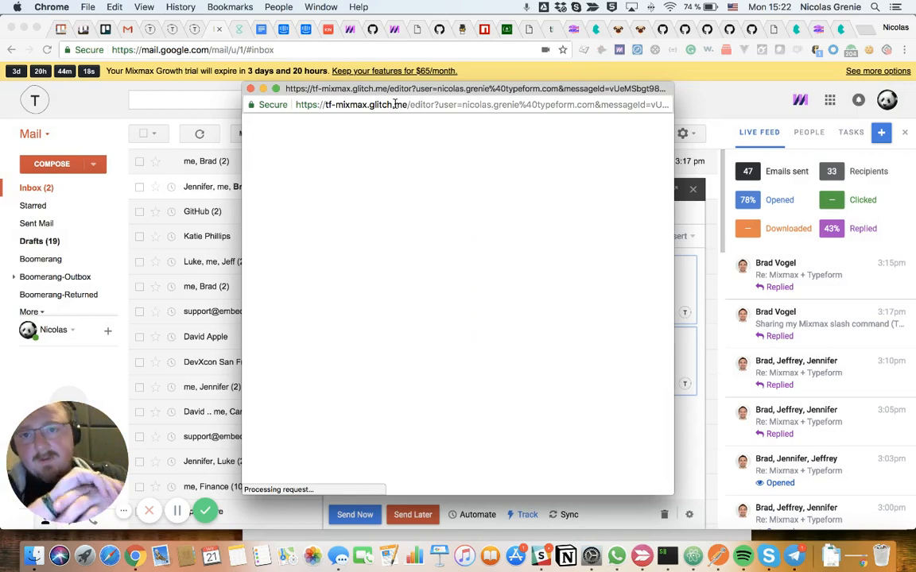
- Choose the Friday Rating form and add it to the email as its picture welcome screen with the Let's go button
{"action": "left_click_drag", "start_coordinate": [350, 90], "coordinate": [397, 37]}
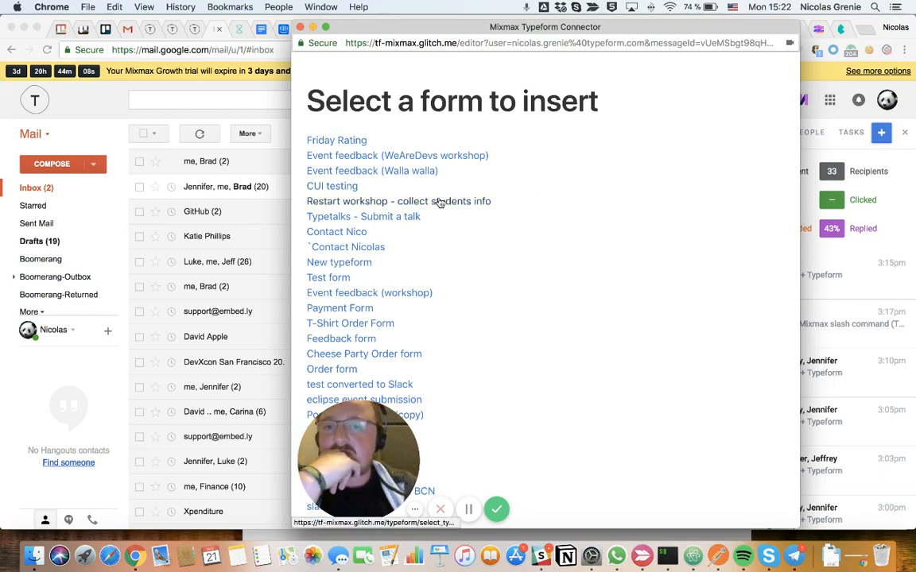
{"action": "scroll", "coordinate": [440, 203], "scroll_direction": "down", "scroll_amount": 4}
{"action": "scroll", "coordinate": [441, 203], "scroll_direction": "up", "scroll_amount": 4}
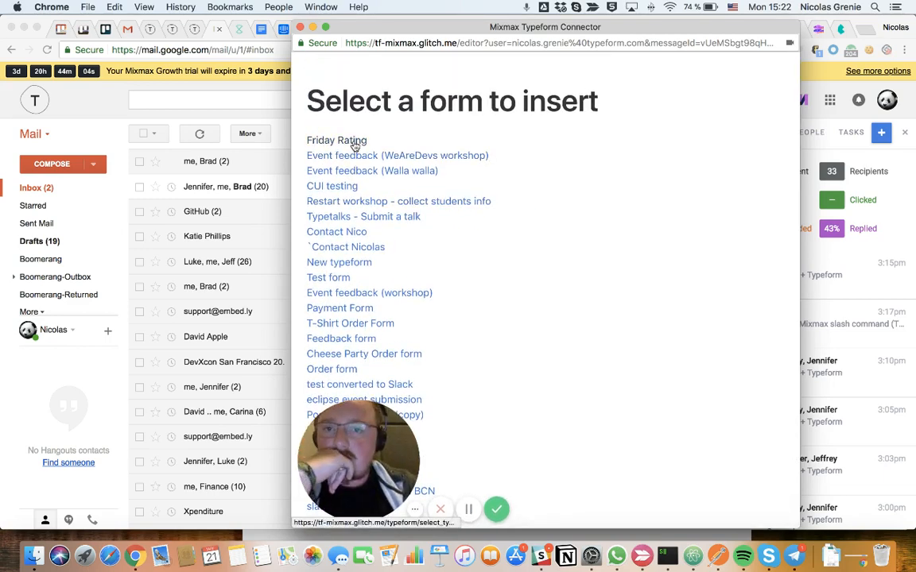
{"action": "left_click", "coordinate": [354, 143]}
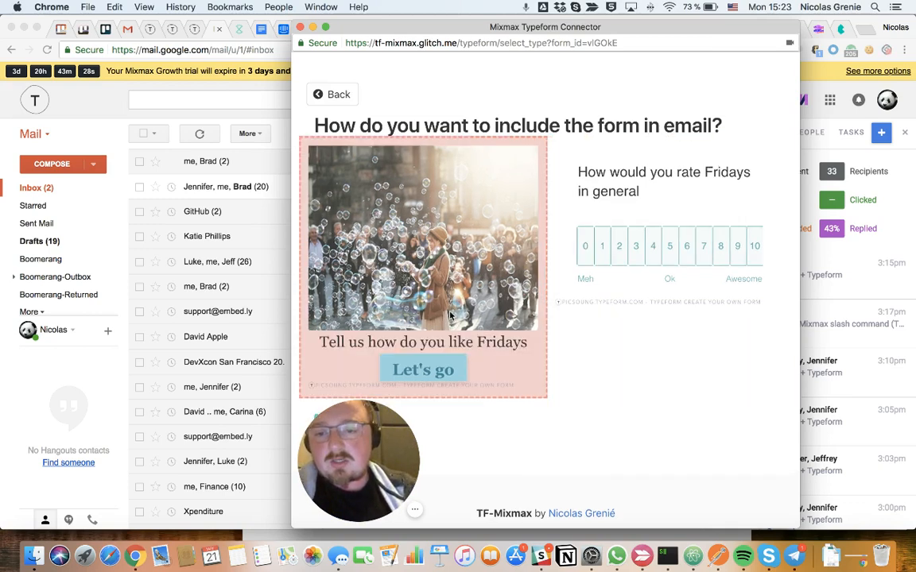
{"action": "left_click_drag", "start_coordinate": [477, 32], "coordinate": [515, 32]}
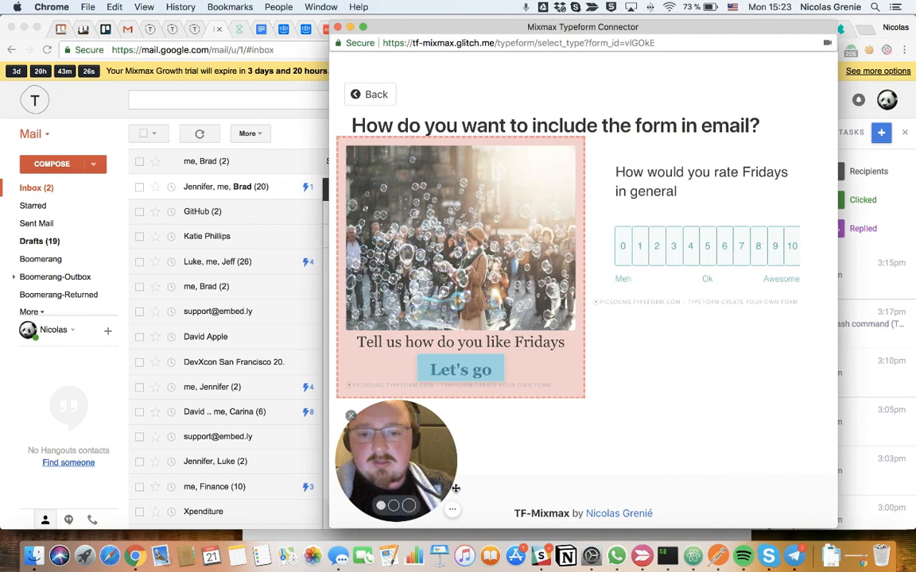
{"action": "left_click_drag", "start_coordinate": [354, 424], "coordinate": [727, 420]}
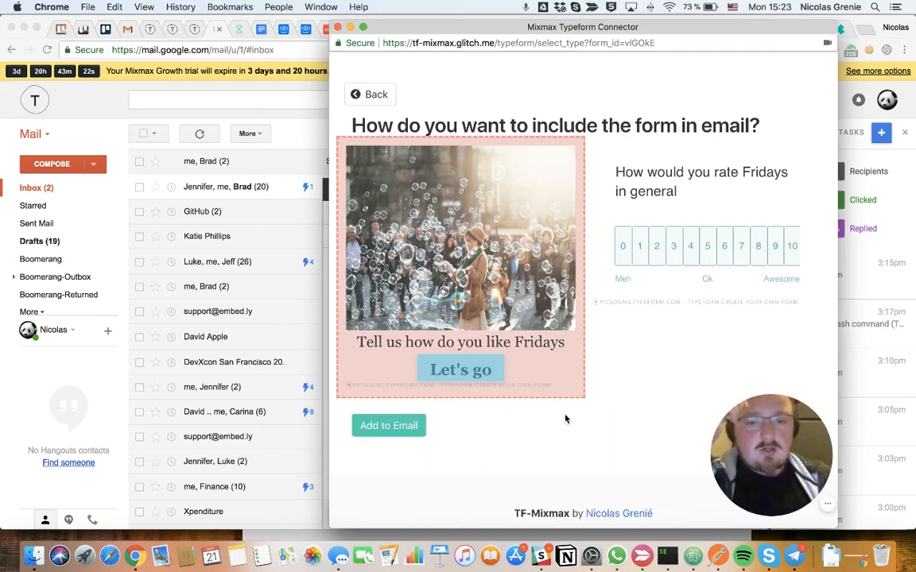
{"action": "left_click", "coordinate": [413, 430]}
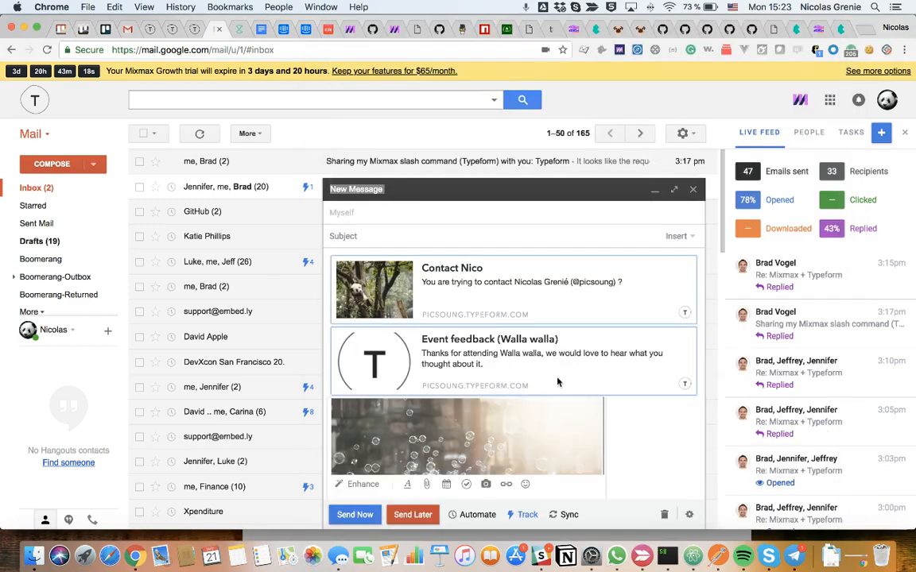
- Remove the Contact Nico and Event feedback (Walla walla) preview cards from the draft, keeping the Friday Rating form
{"action": "scroll", "coordinate": [587, 384], "scroll_direction": "down", "scroll_amount": 3}
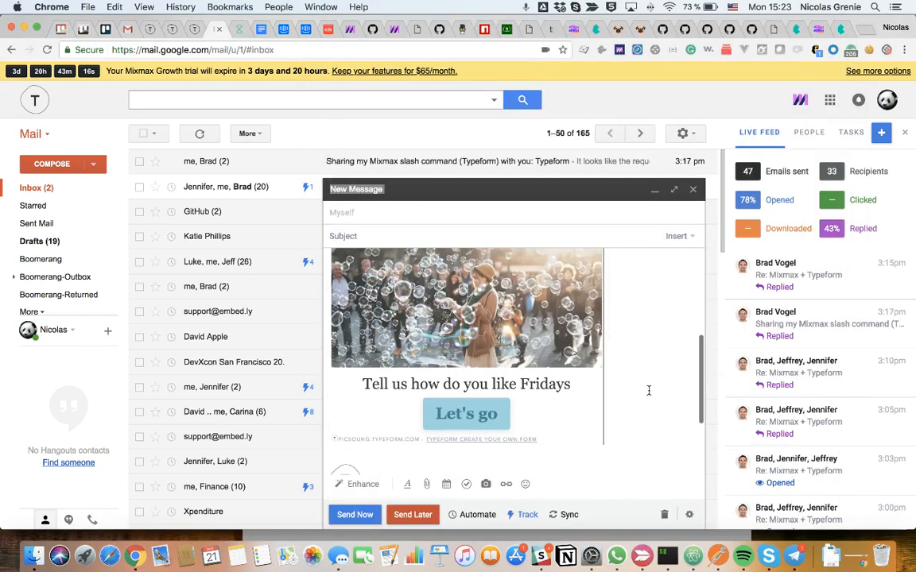
{"action": "scroll", "coordinate": [649, 390], "scroll_direction": "up", "scroll_amount": 5}
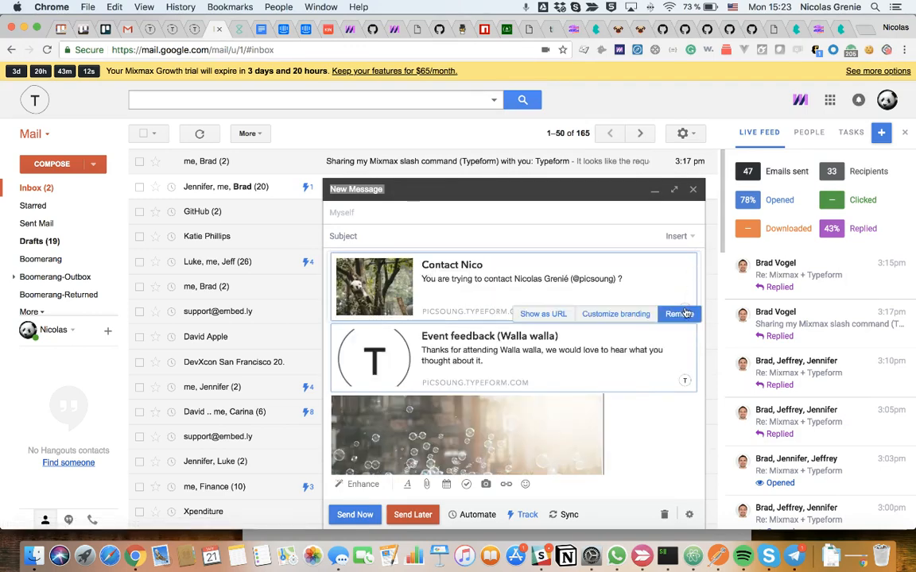
{"action": "left_click", "coordinate": [680, 312]}
{"action": "left_click", "coordinate": [681, 370]}
- Address the draft to the sender's own Typeform contact and enter the subject "Test mixmax"
{"action": "left_click", "coordinate": [388, 204]}
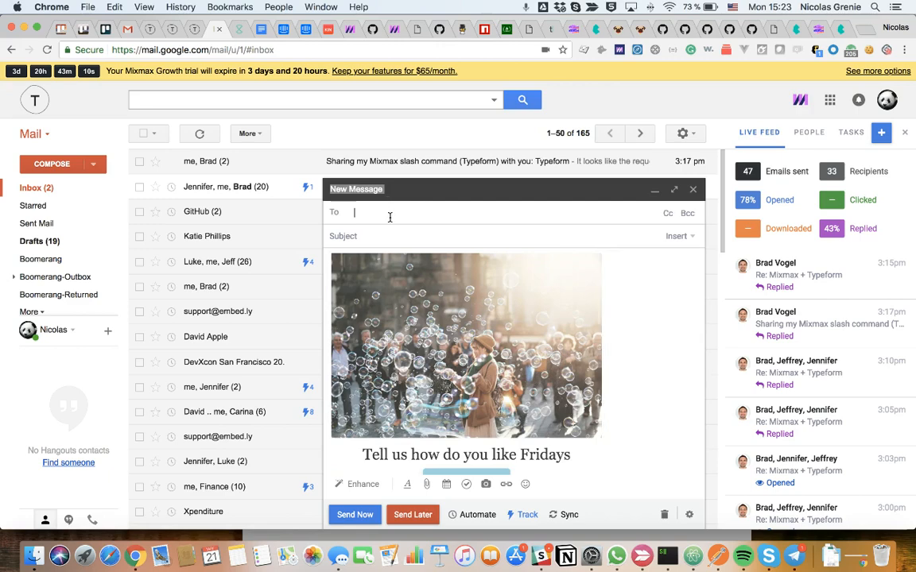
{"action": "type", "text": "nico"}
{"action": "left_click", "coordinate": [373, 238]}
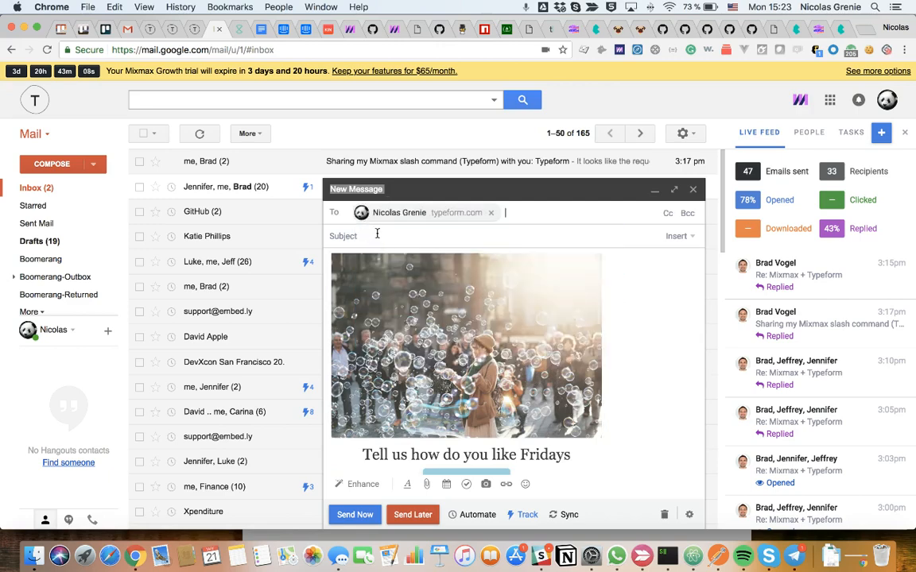
{"action": "left_click", "coordinate": [376, 233]}
{"action": "type", "text": "Tes"}
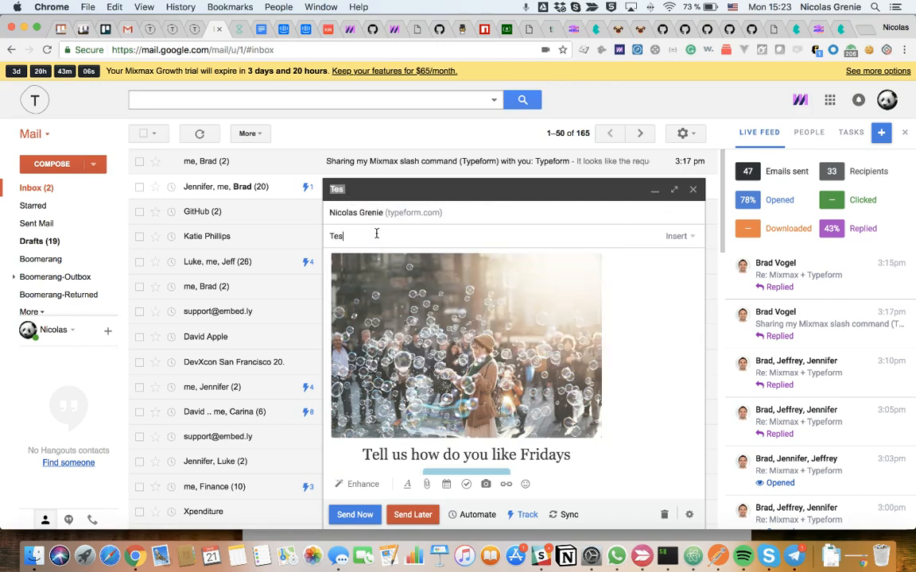
{"action": "type", "text": "t mixmax"}
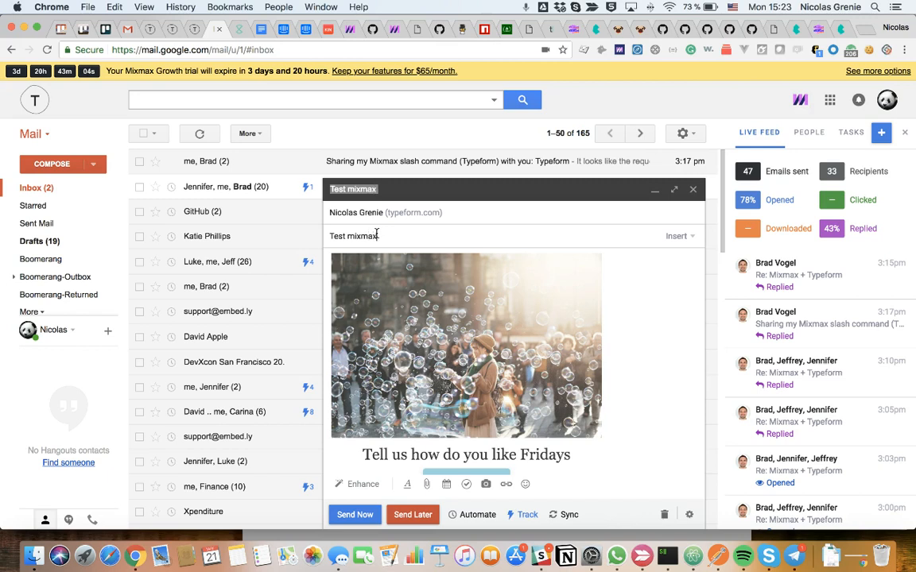
- Add the line "Hi, check this thing" above the embedded form and send the email
{"action": "left_click", "coordinate": [328, 278]}
{"action": "key", "text": "Return"}
{"action": "key", "text": "Up"}
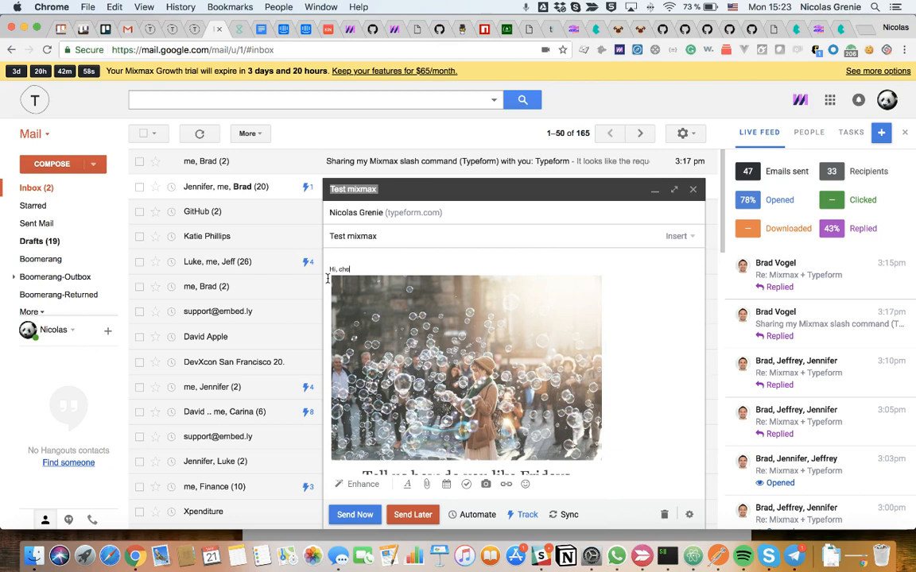
{"action": "type", "text": "Hi, check this ting"}
{"action": "key", "text": "BackSpace"}
{"action": "key", "text": "BackSpace"}
{"action": "key", "text": "BackSpace"}
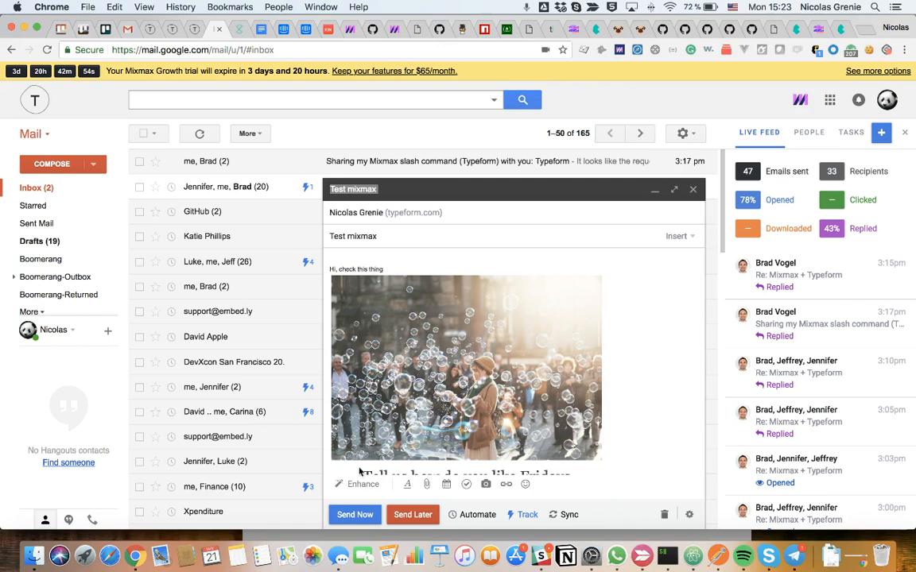
{"action": "left_click", "coordinate": [364, 516]}
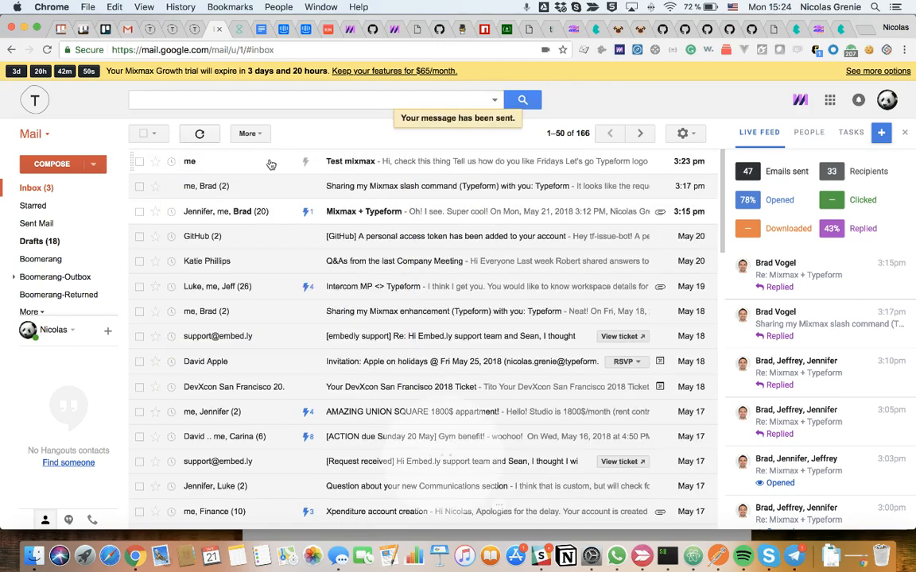
- Open the received Test mixmax email, follow its Let's go button to the typeform, and return to the email
{"action": "left_click", "coordinate": [272, 162]}
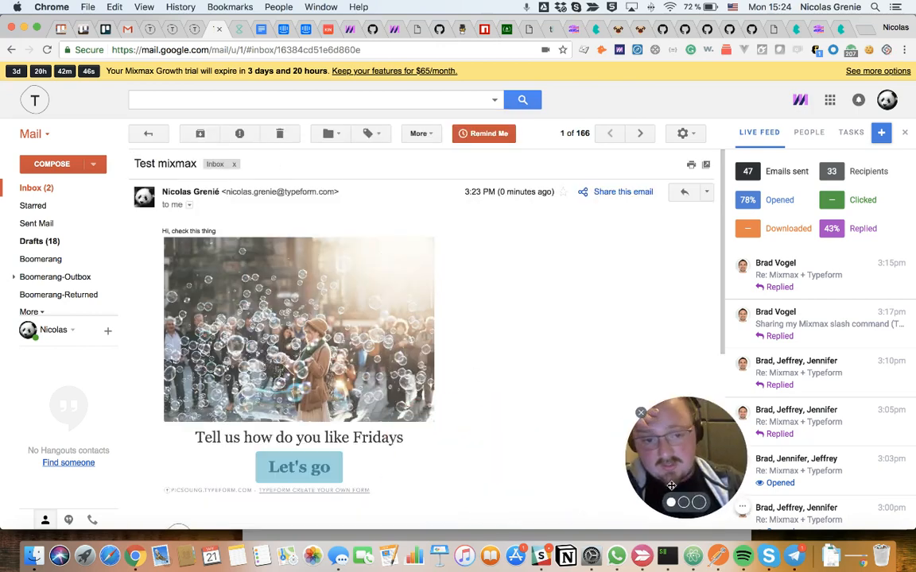
{"action": "scroll", "coordinate": [397, 436], "scroll_direction": "down", "scroll_amount": 1}
{"action": "scroll", "coordinate": [398, 436], "scroll_direction": "up", "scroll_amount": 1}
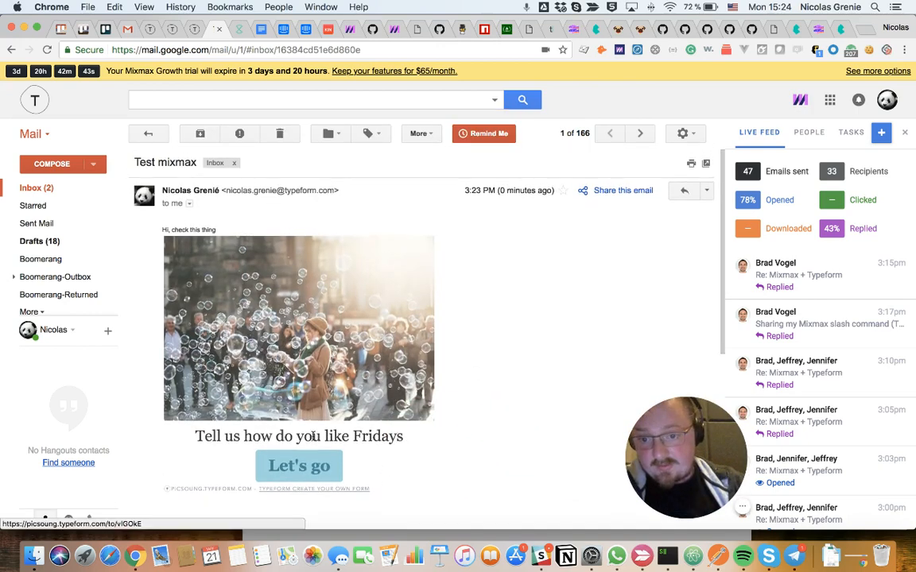
{"action": "left_click", "coordinate": [310, 466]}
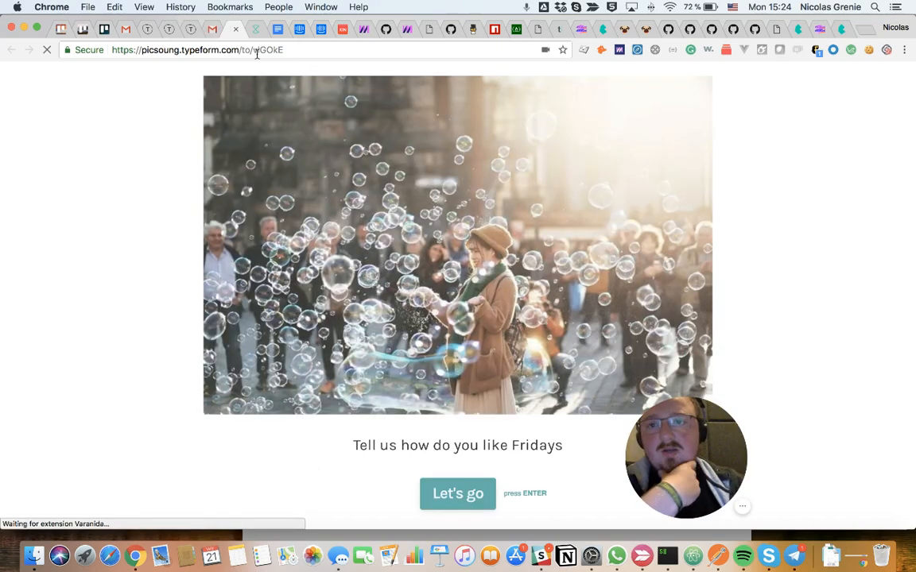
{"action": "left_click", "coordinate": [235, 30]}
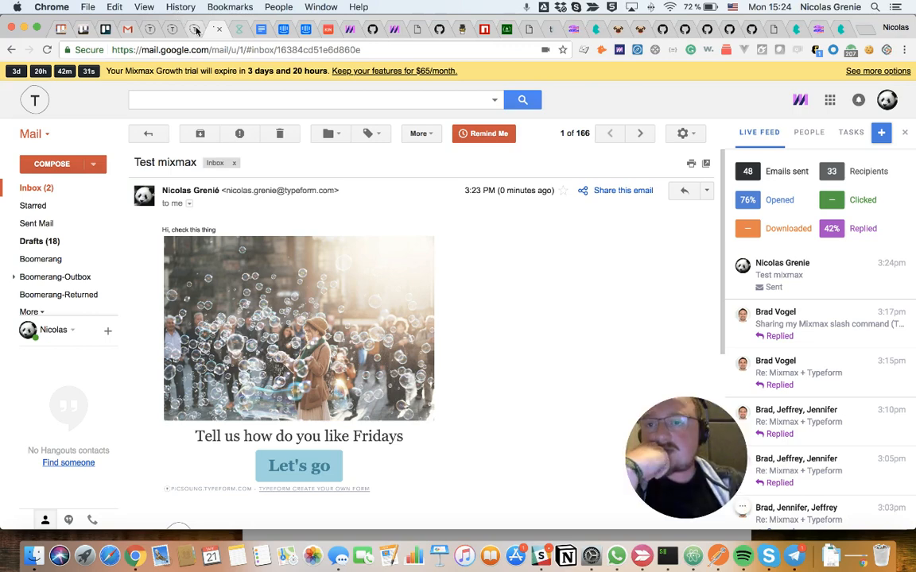
- Compose a new email and add the Friday Rating form through the Typeform enhancement as its 0–10 rating question
{"action": "left_click", "coordinate": [52, 164]}
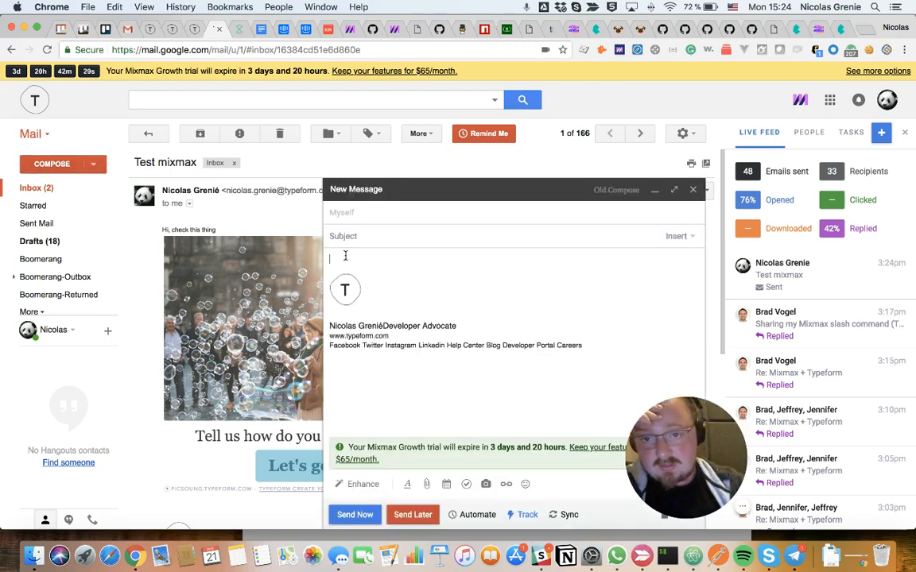
{"action": "left_click", "coordinate": [359, 484]}
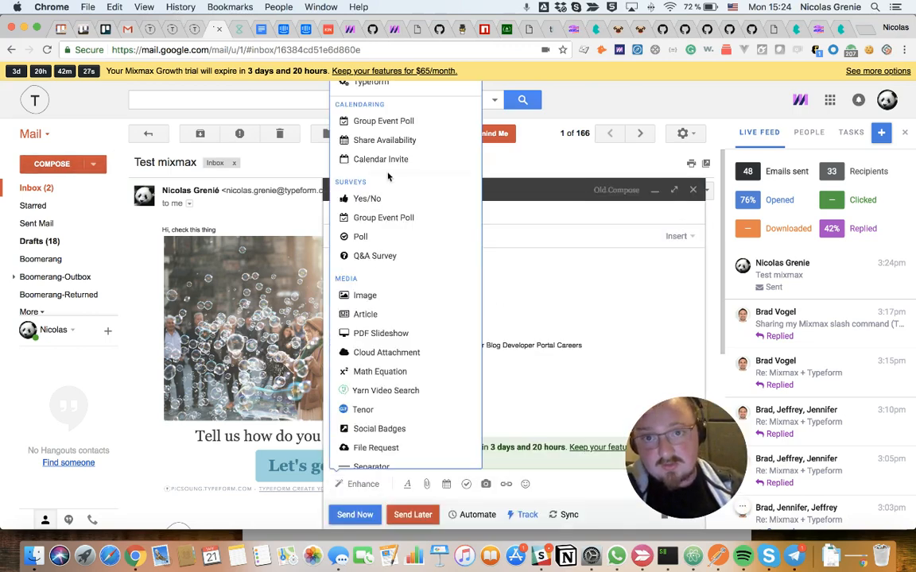
{"action": "left_click", "coordinate": [359, 83]}
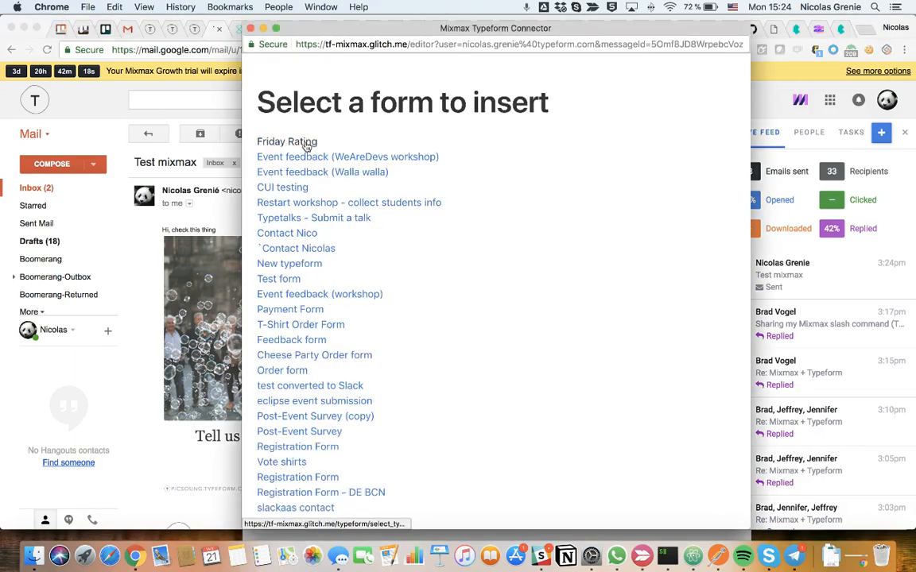
{"action": "left_click", "coordinate": [306, 143]}
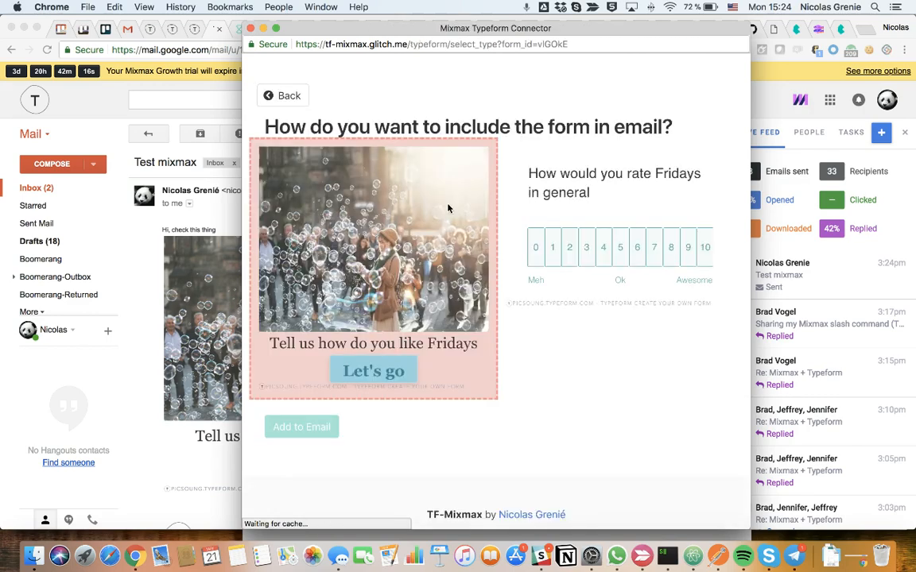
{"action": "left_click", "coordinate": [667, 202]}
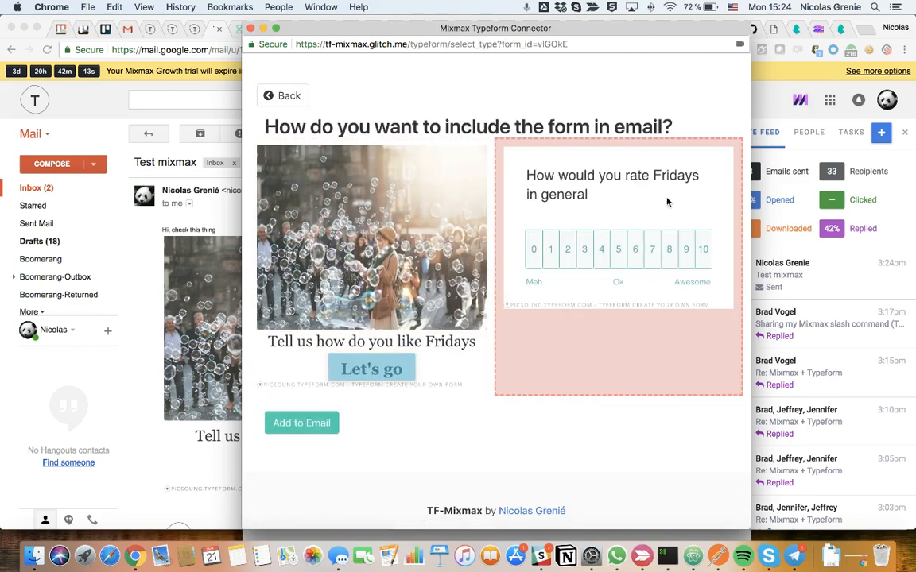
{"action": "left_click", "coordinate": [285, 423]}
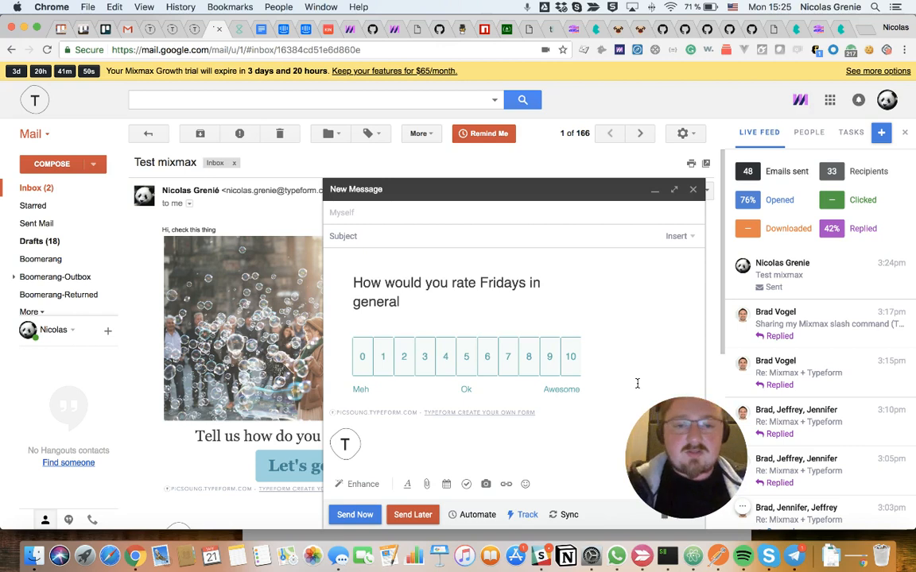
- Address the new email to the sender's own Typeform contact and move to the subject field
{"action": "left_click", "coordinate": [390, 215]}
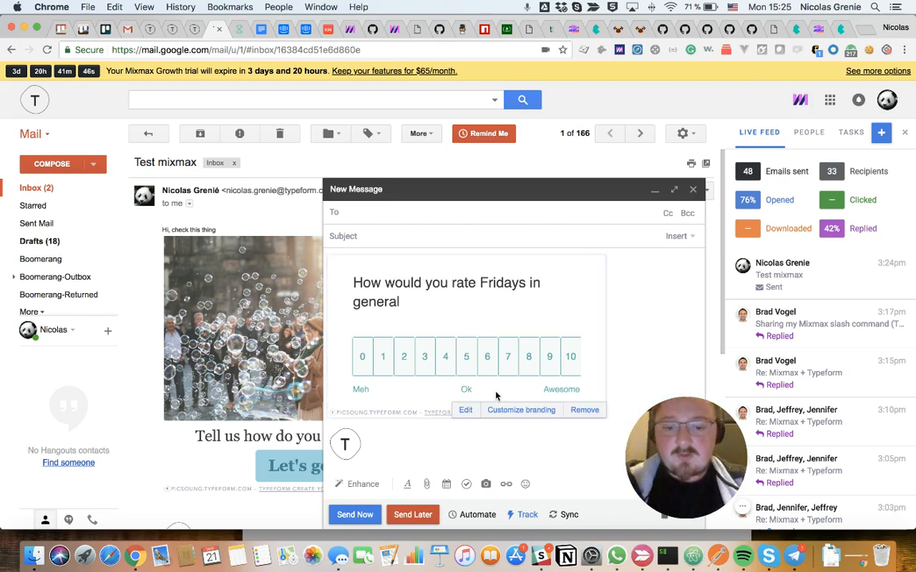
{"action": "type", "text": "ni"}
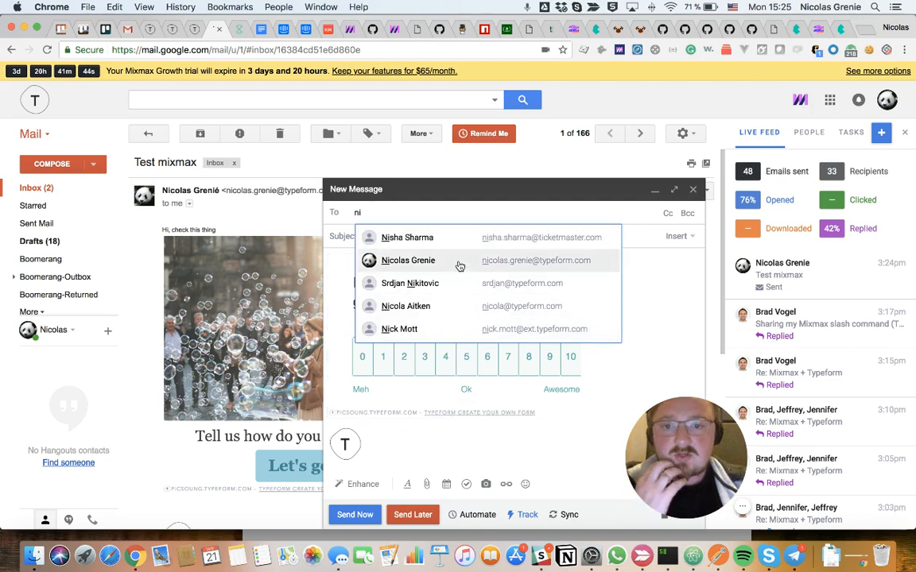
{"action": "left_click", "coordinate": [459, 262]}
{"action": "left_click", "coordinate": [407, 236]}
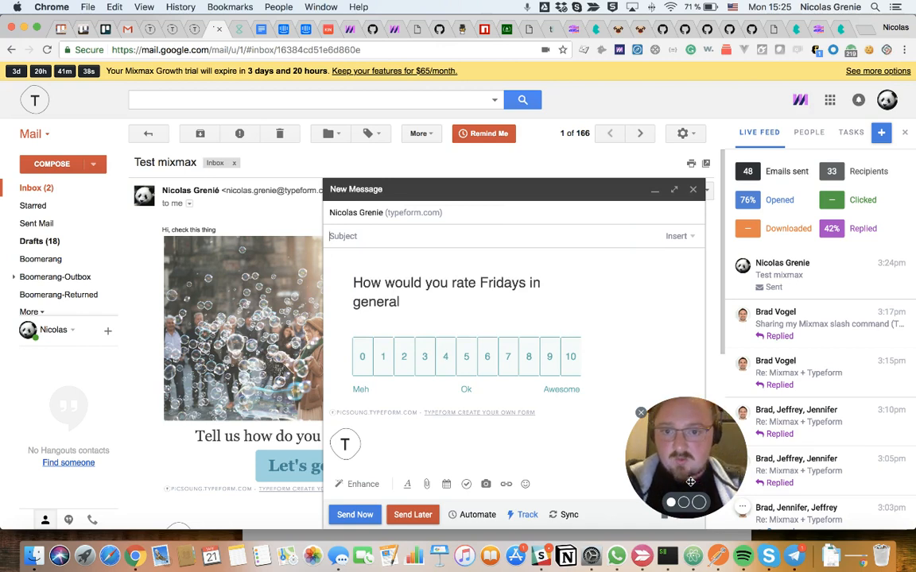
{"action": "left_click", "coordinate": [743, 507]}
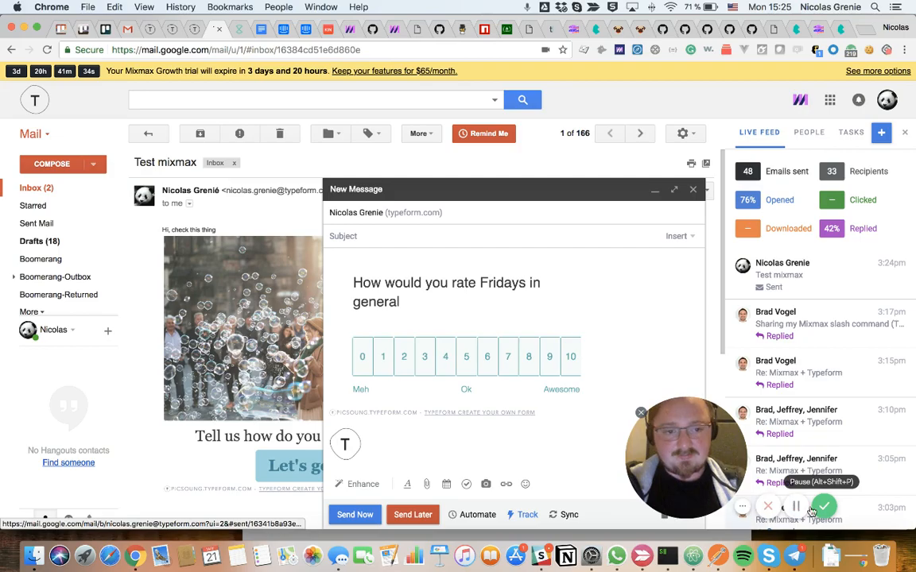